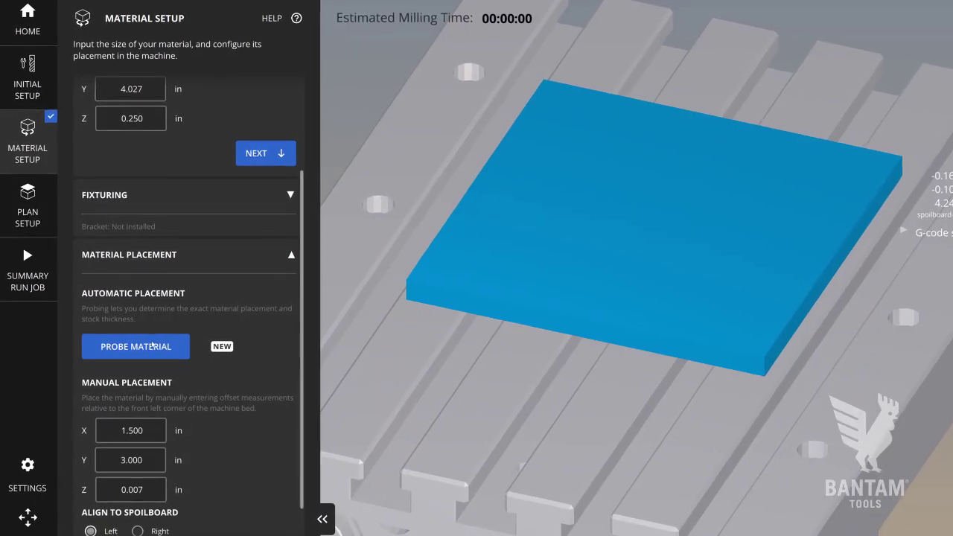
Start Probe Material to automatically locate the stock and measure its thickness
left_click(142, 347)
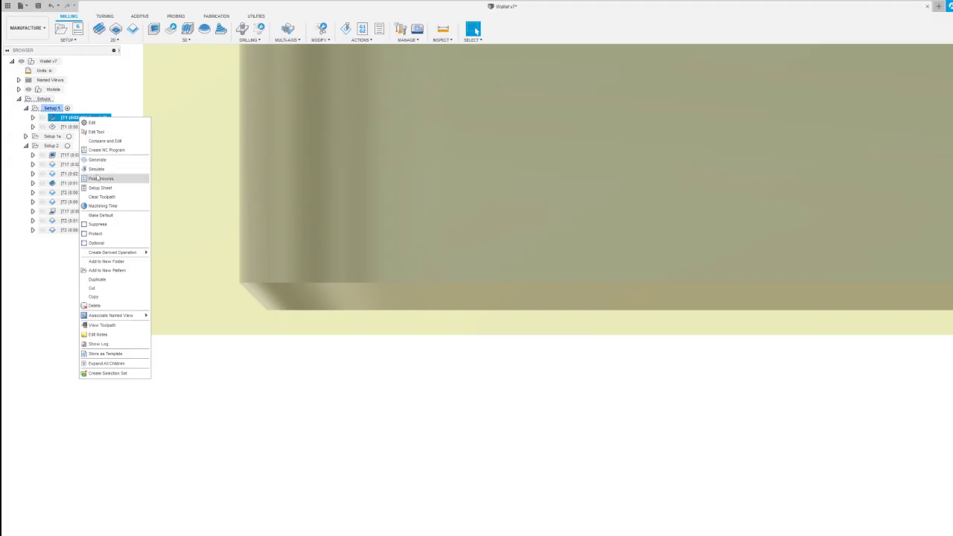
Post-process the setup's toolpaths into a G-code file
left_click(98, 179)
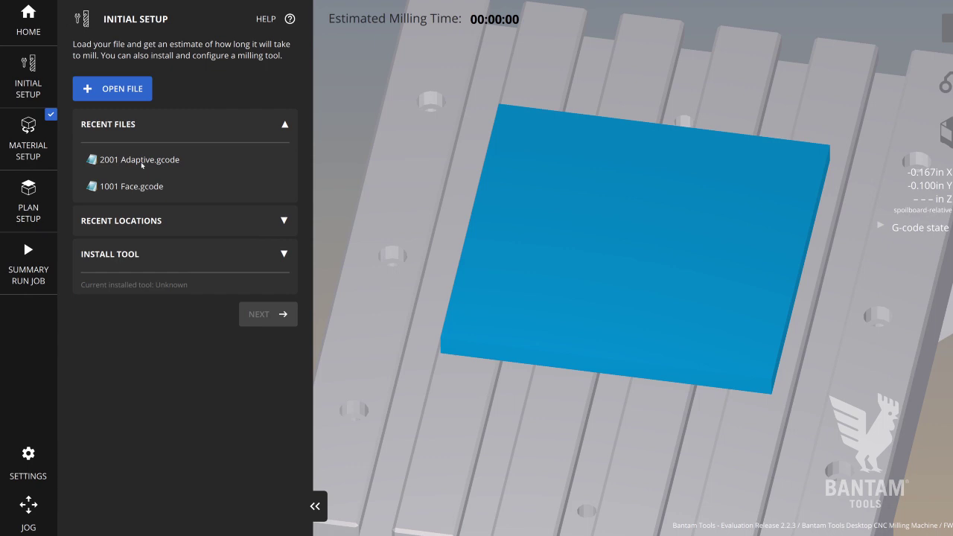
left_click(141, 162)
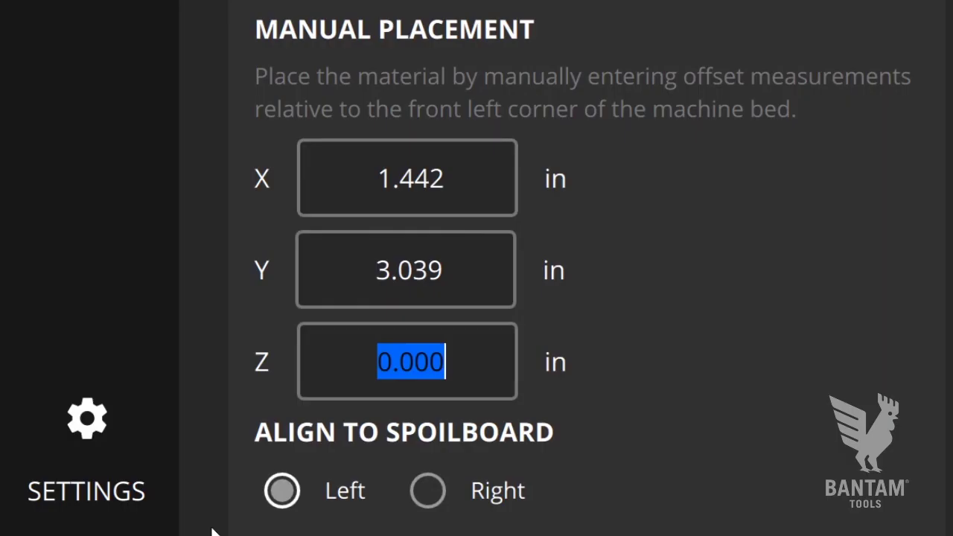
Confirm a 0.007 in Z placement offset for the material
key("Return")
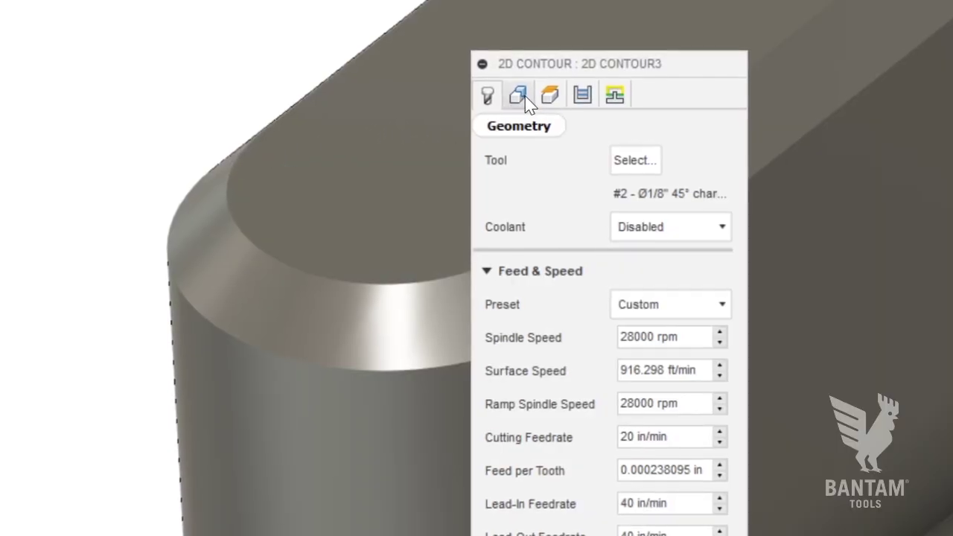
Enter -.02 in as the 2D Contour3 chamfer pass's tangential extension distance
left_click(519, 95)
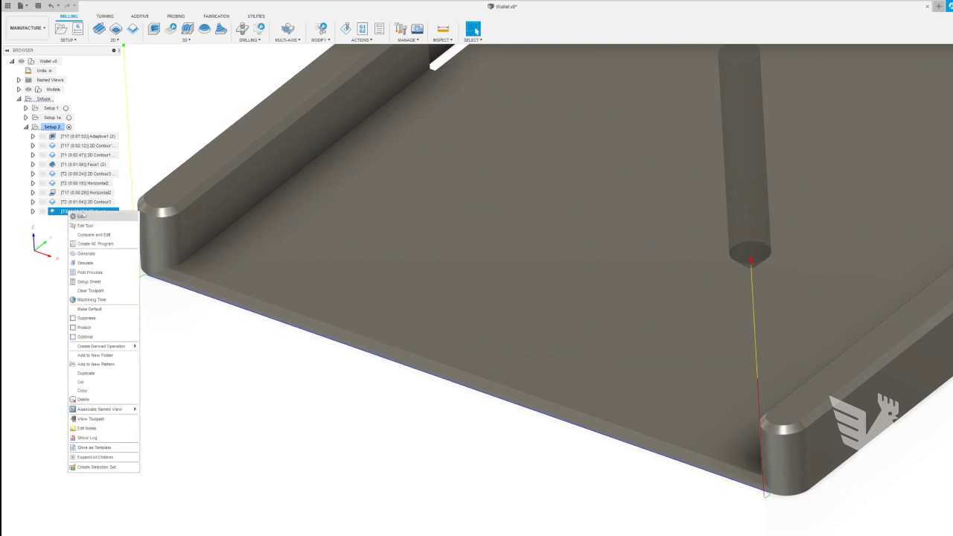
double_click(86, 212)
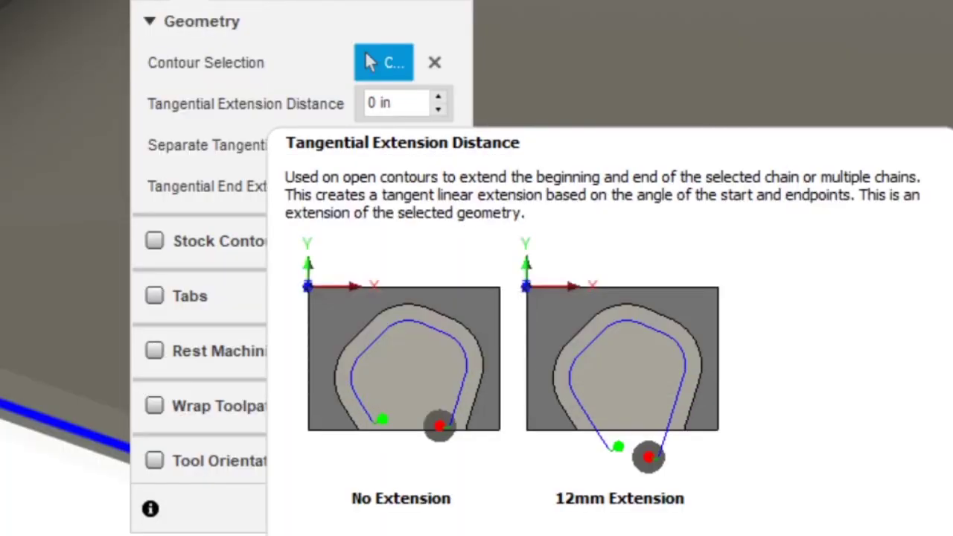
left_click_drag(392, 103, 366, 103)
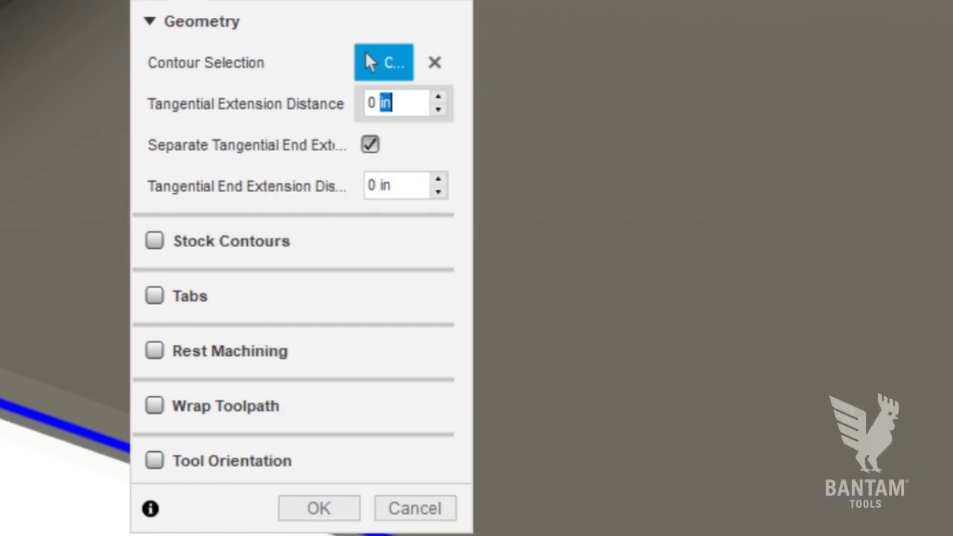
type("-.")
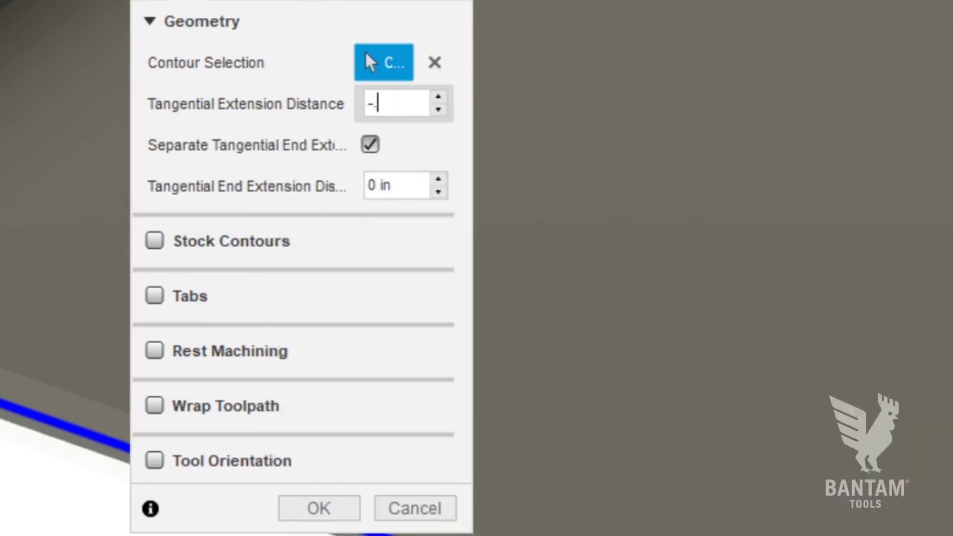